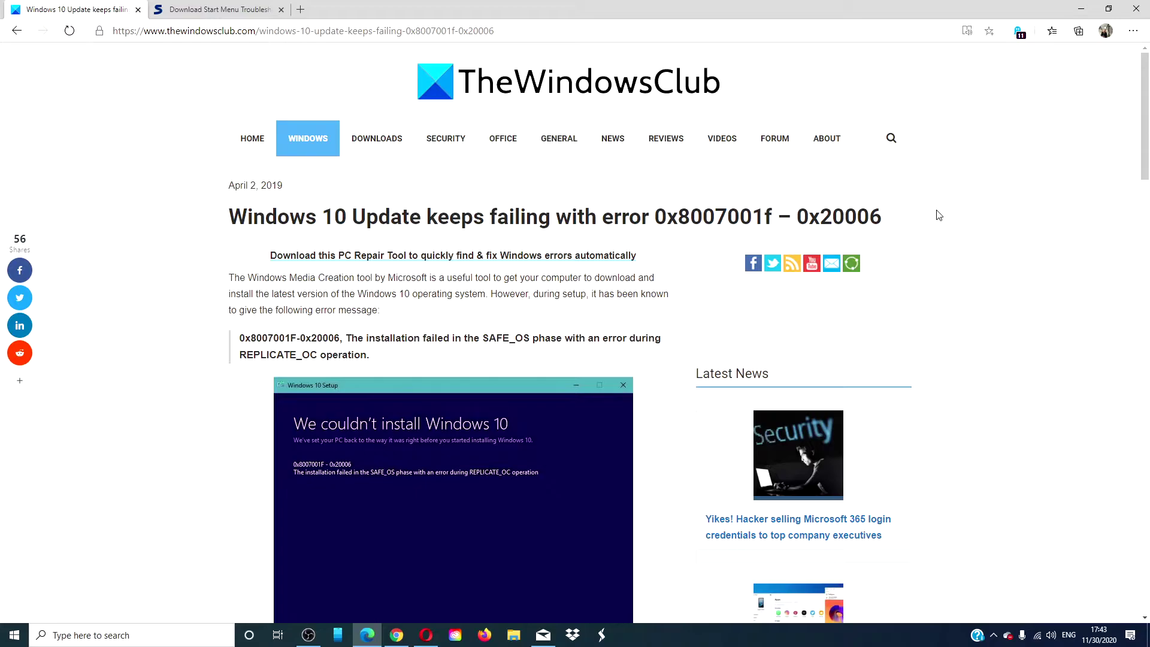
Minimize the Edge window showing the 0x8007001f article to reveal the desktop
{"action": "left_click", "coordinate": [1081, 8]}
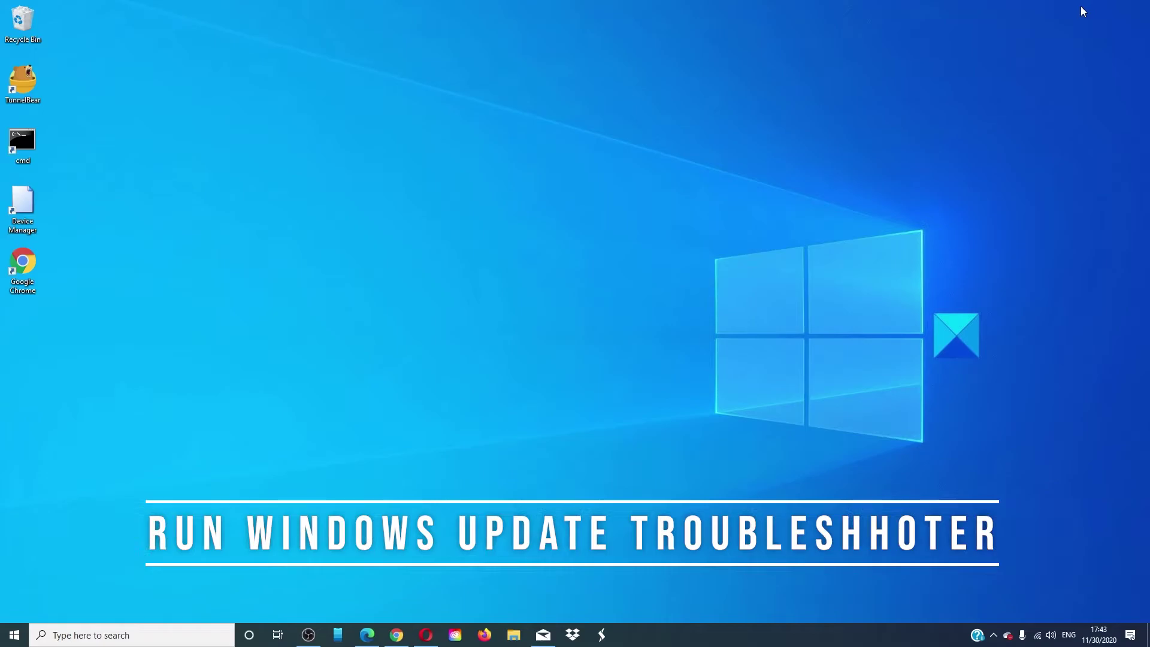
{"action": "left_click", "coordinate": [182, 639]}
{"action": "type", "text": "t"}
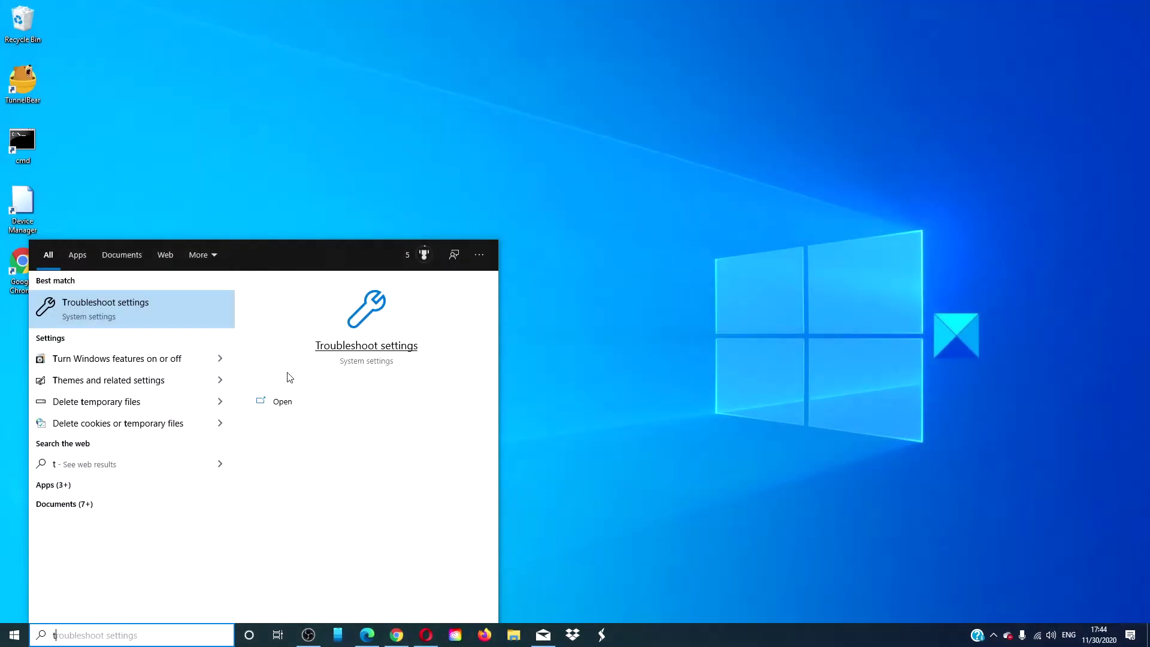
{"action": "left_click", "coordinate": [345, 347]}
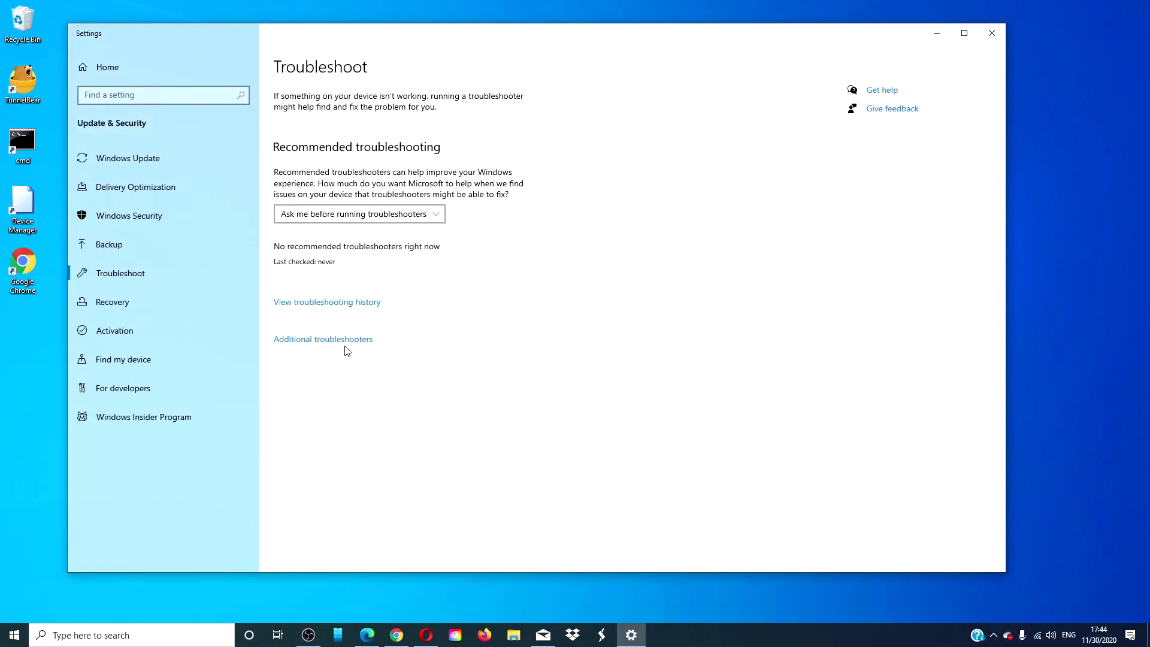
{"action": "left_click", "coordinate": [346, 342]}
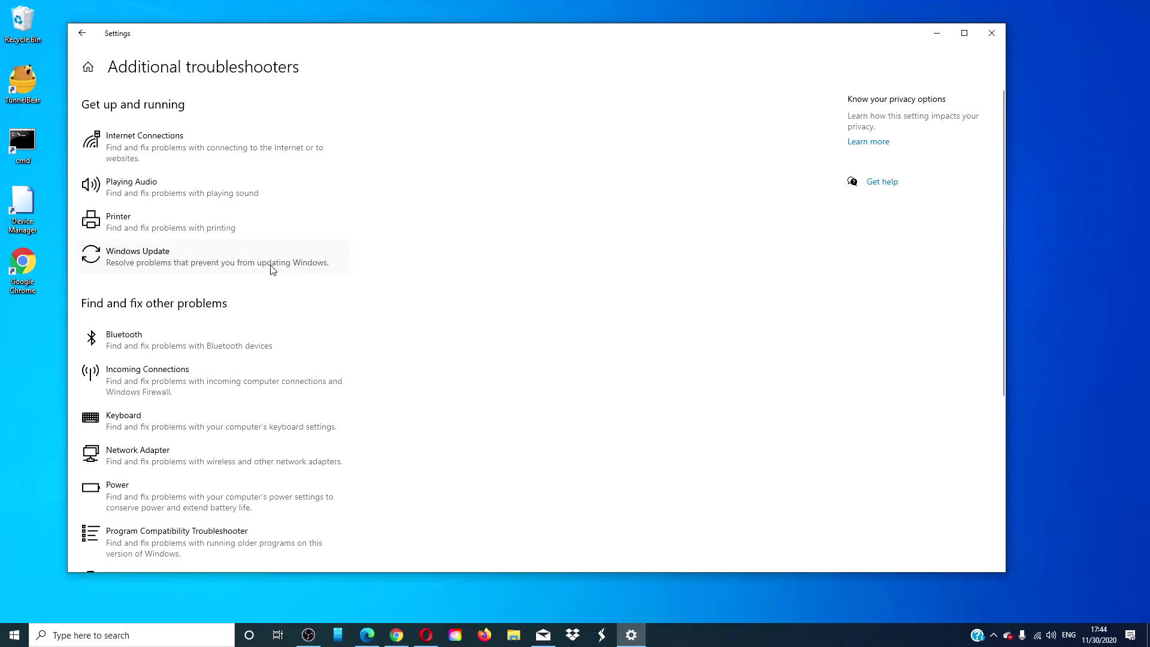
{"action": "left_click", "coordinate": [272, 268]}
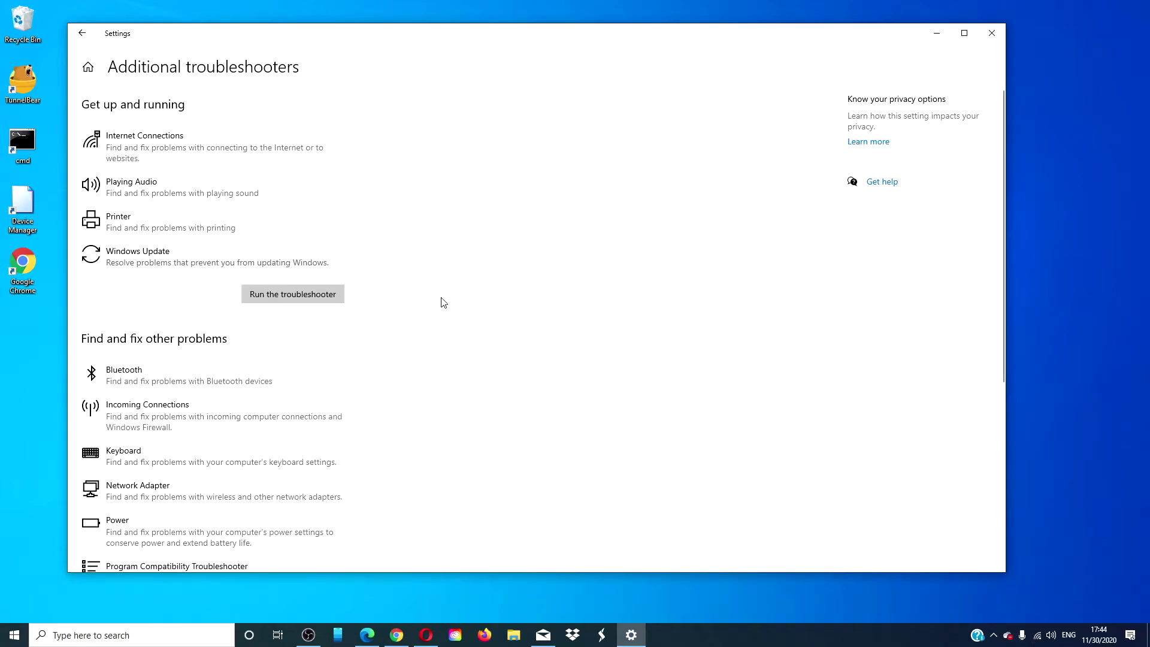
{"action": "left_click", "coordinate": [992, 33]}
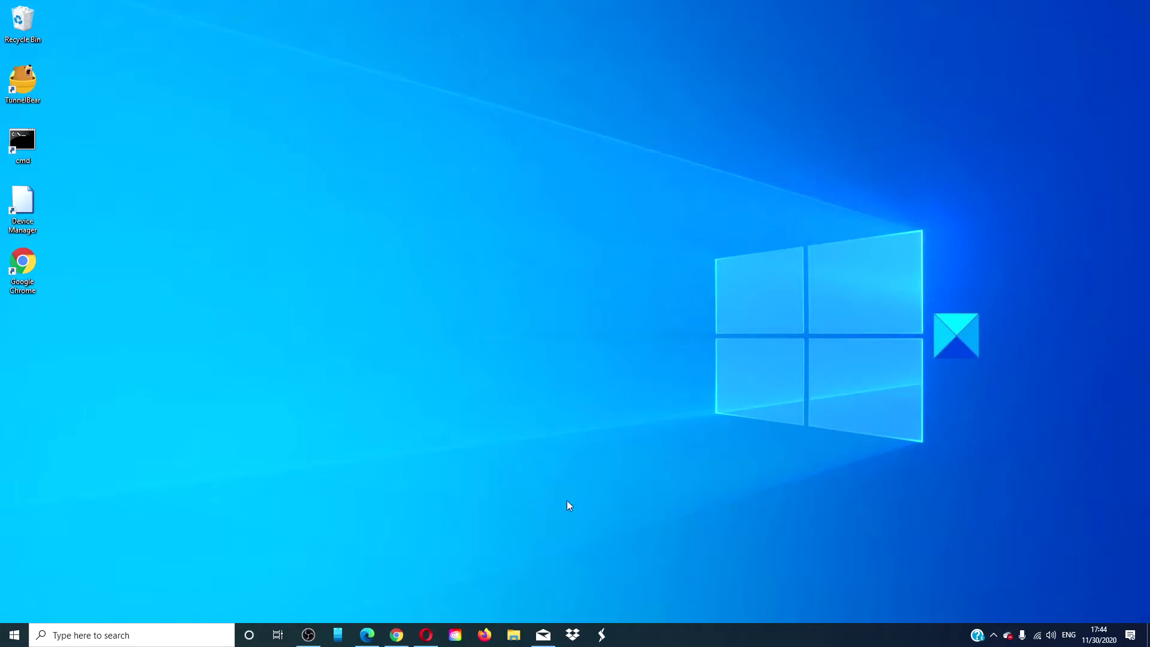
Delete the $Windows.~WS folder from the Windows (C:) drive, then close File Explorer
{"action": "left_click", "coordinate": [514, 635]}
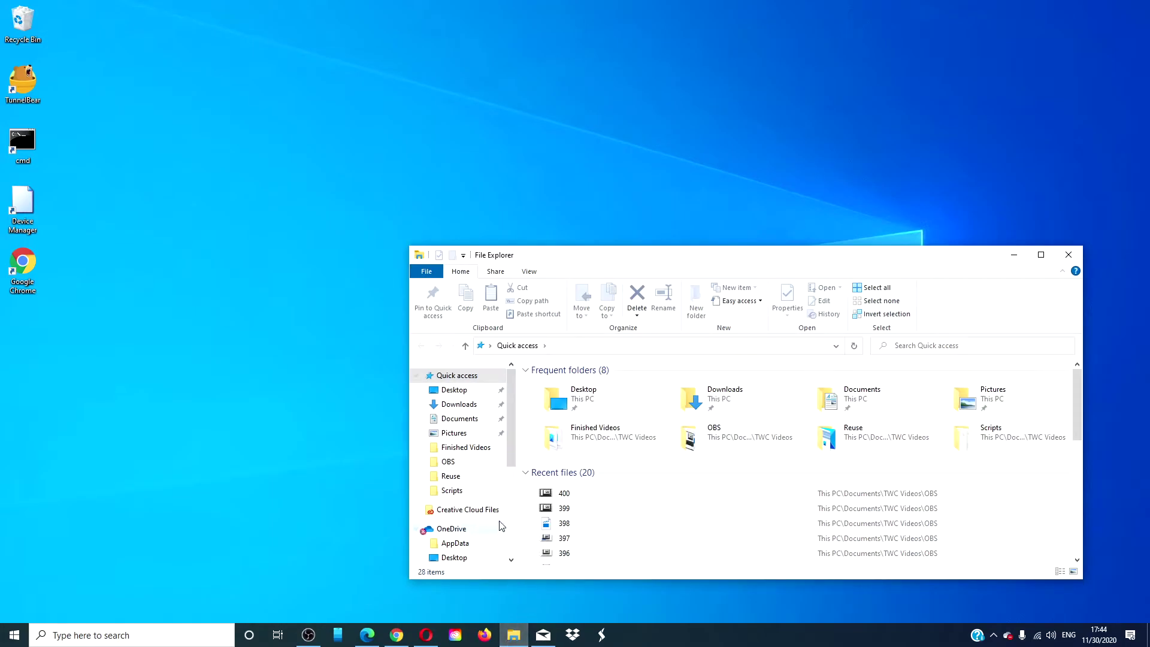
{"action": "scroll", "coordinate": [491, 530], "scroll_direction": "down", "scroll_amount": 5}
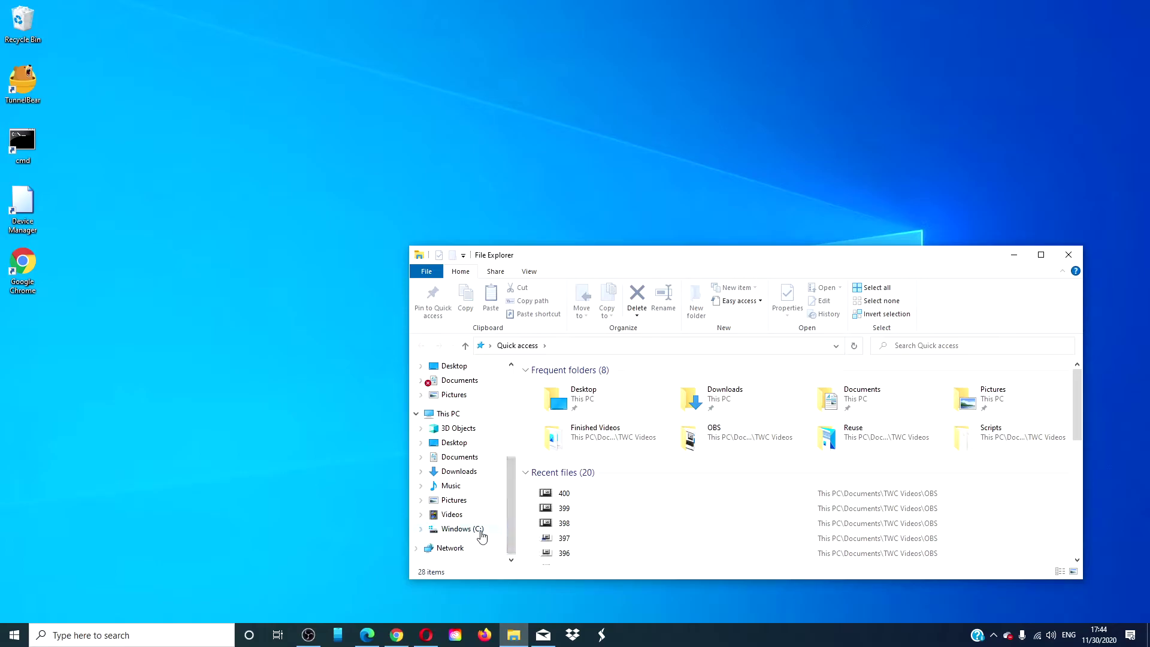
{"action": "left_click", "coordinate": [462, 529]}
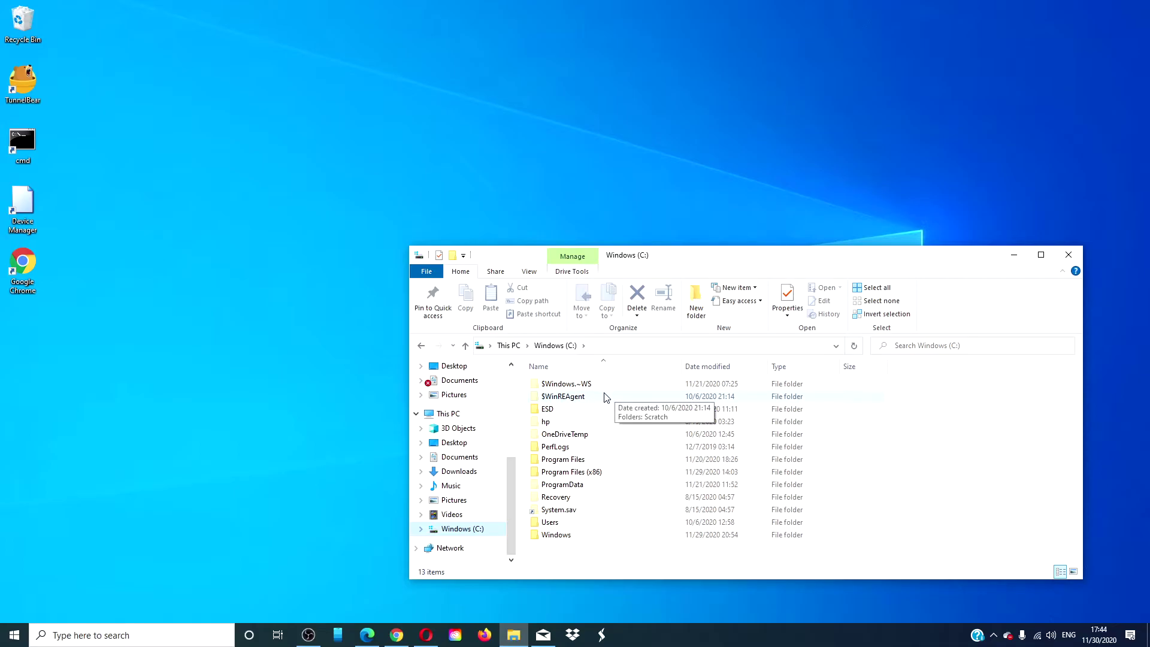
{"action": "mouse_move", "coordinate": [610, 390]}
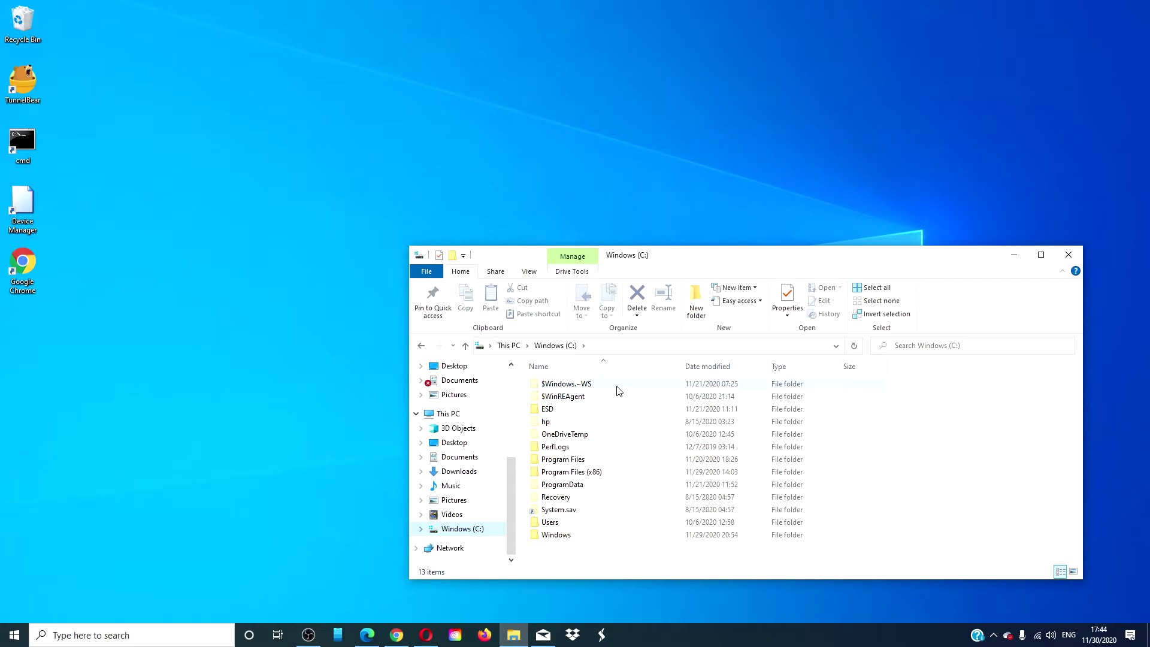
{"action": "right_click", "coordinate": [622, 386]}
{"action": "left_click", "coordinate": [649, 346]}
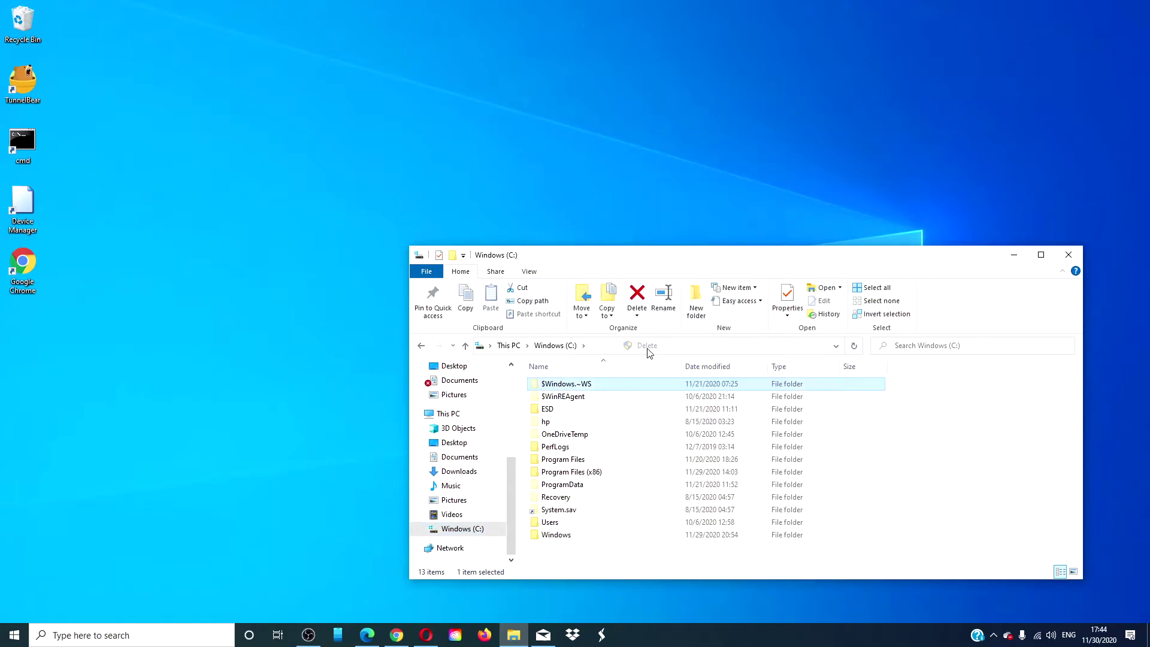
{"action": "left_click", "coordinate": [1069, 255]}
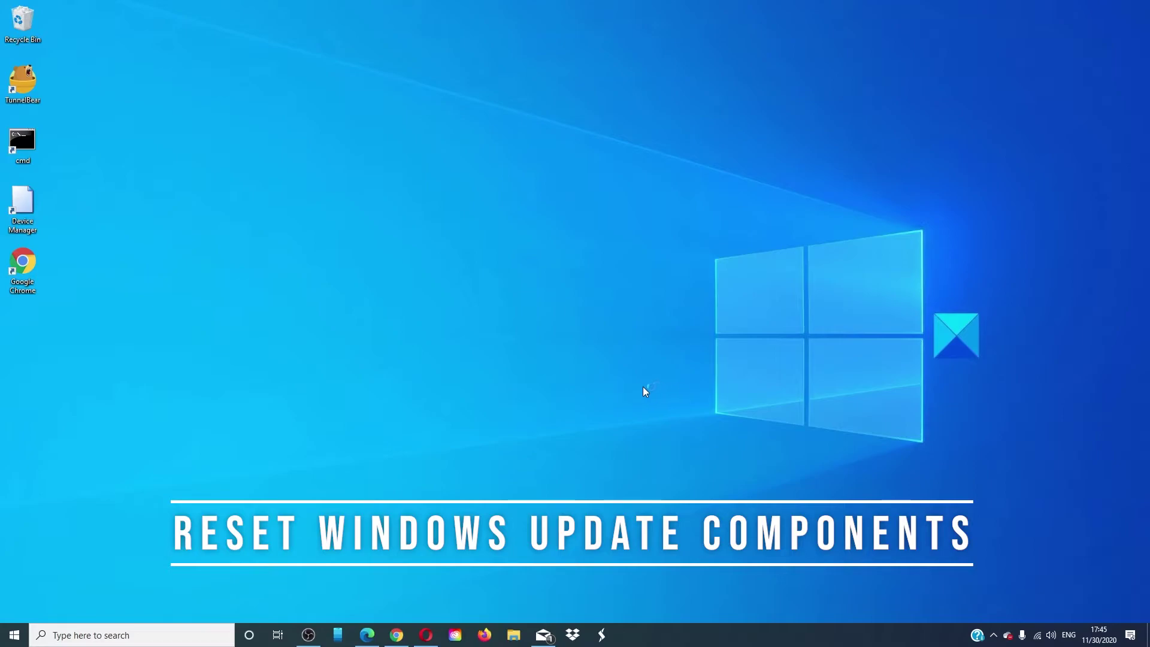
Launch Command Prompt and stop the wuauserv and bits services with net stop
{"action": "double_click", "coordinate": [24, 150]}
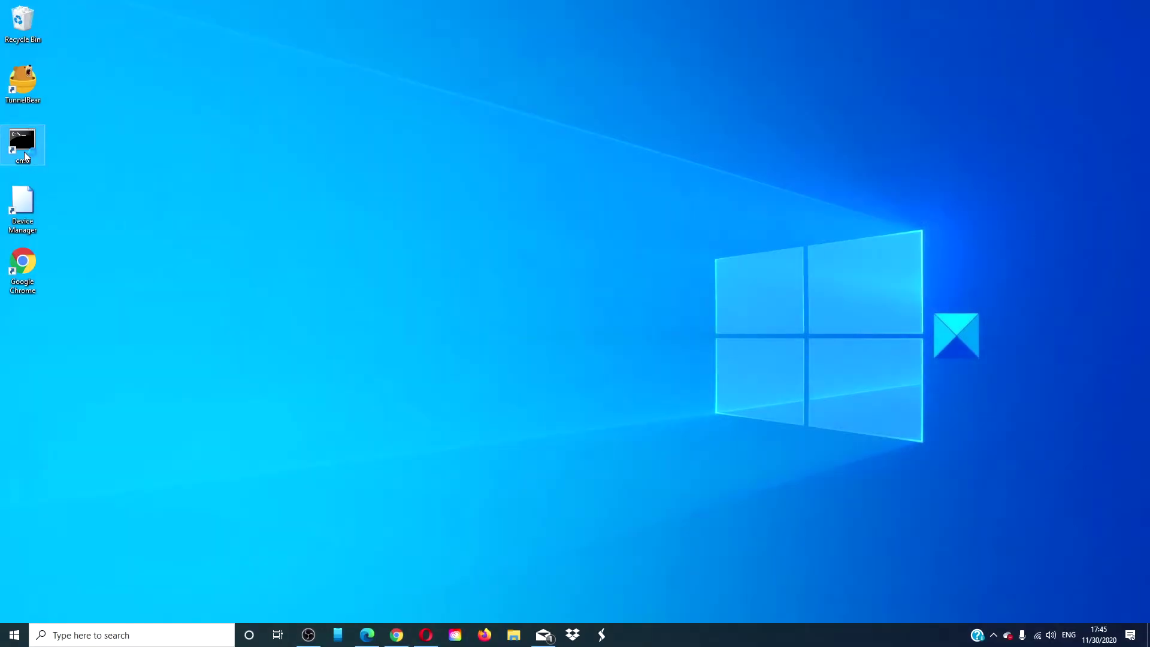
{"action": "type", "text": "n"}
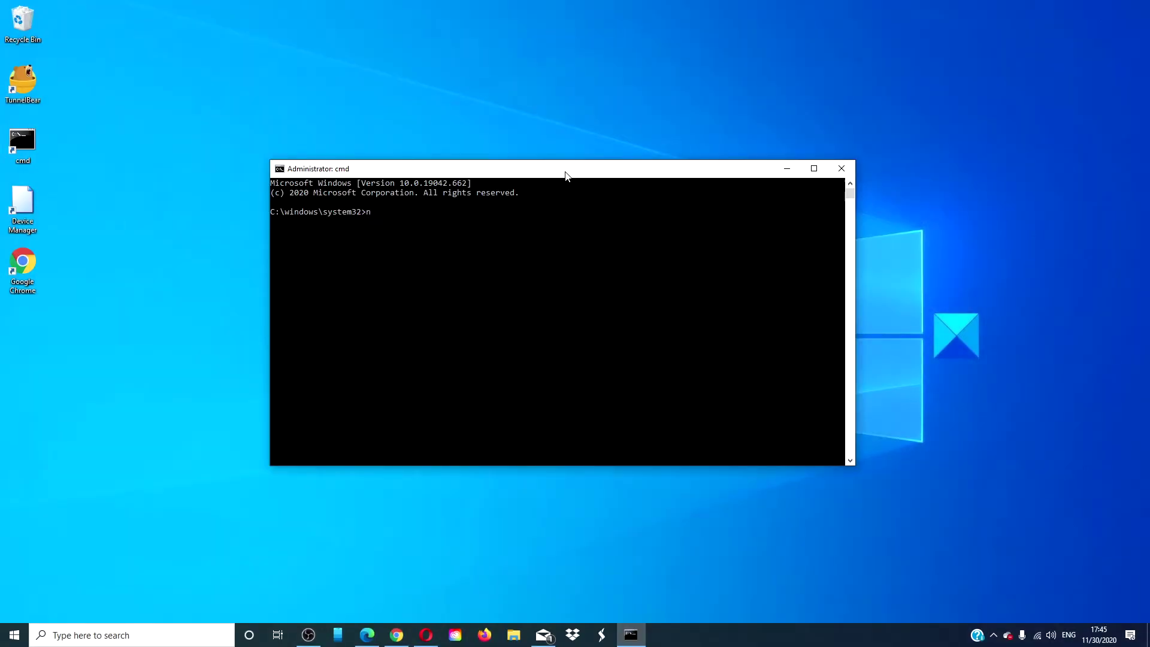
{"action": "type", "text": "et stop wuauserv"}
{"action": "key", "text": "Return"}
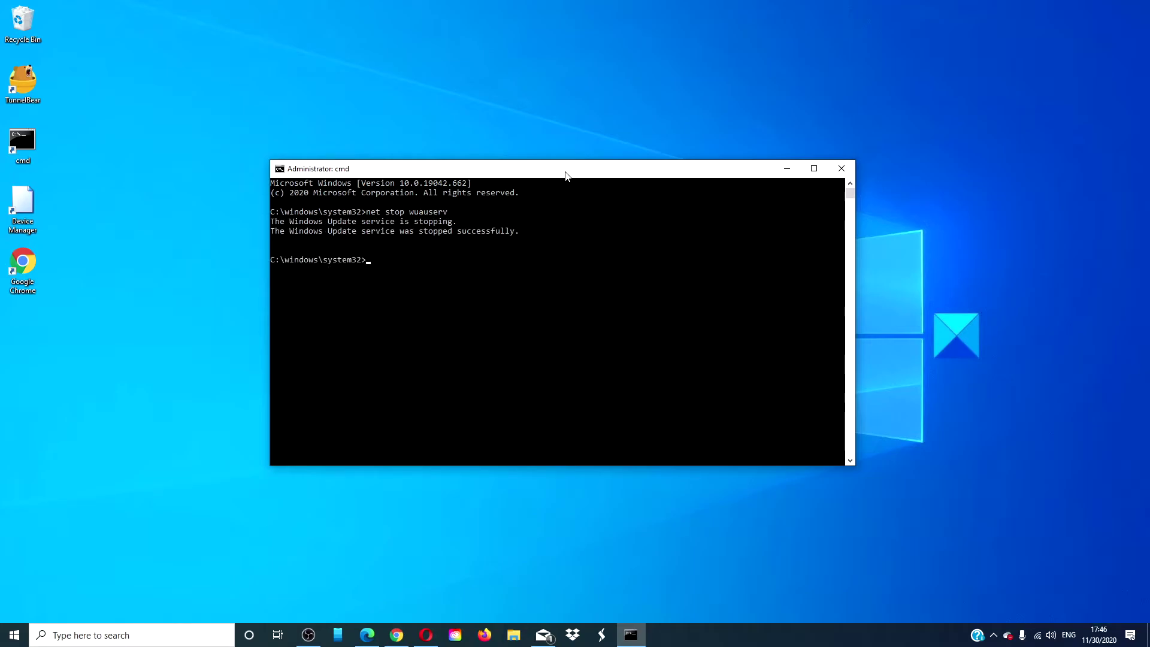
{"action": "type", "text": "net stop bits"}
{"action": "key", "text": "Return"}
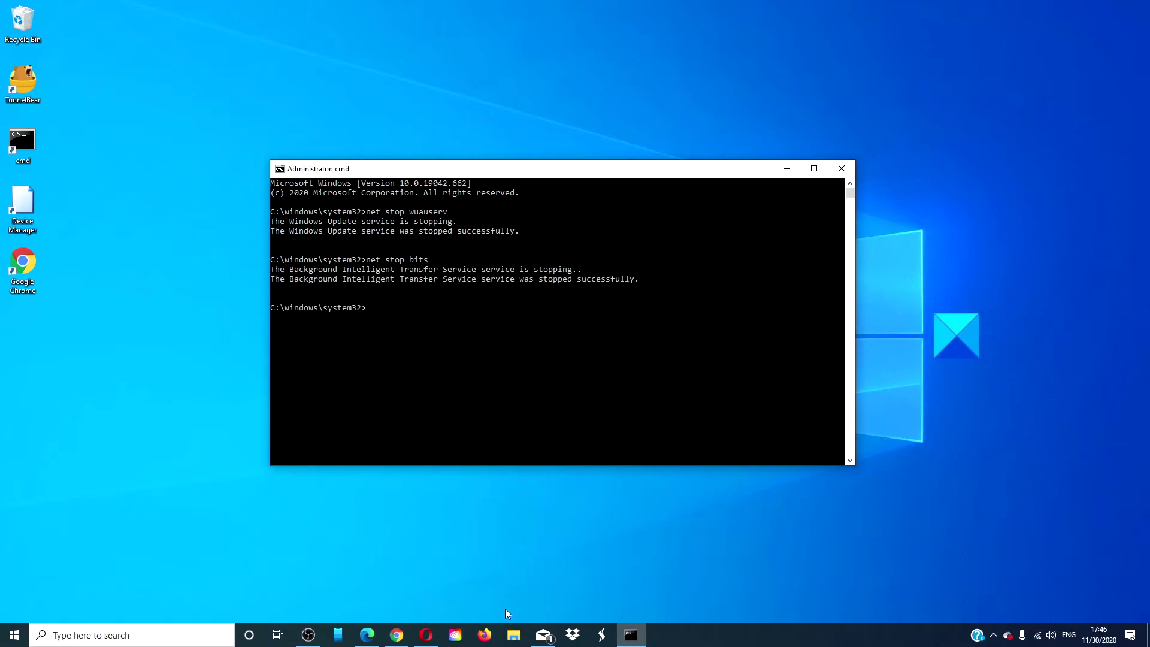
Browse File Explorer to C:\Windows\SoftwareDistribution, showing its DataStore and Download folders
{"action": "left_click", "coordinate": [514, 636]}
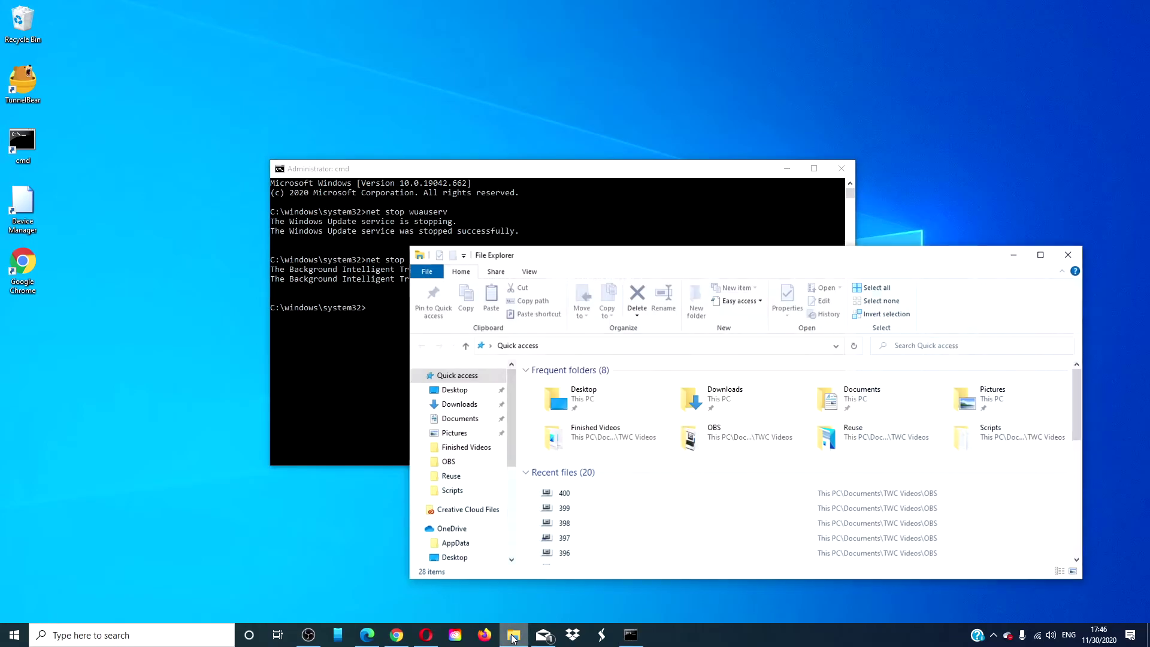
{"action": "scroll", "coordinate": [509, 450], "scroll_direction": "down", "scroll_amount": 5}
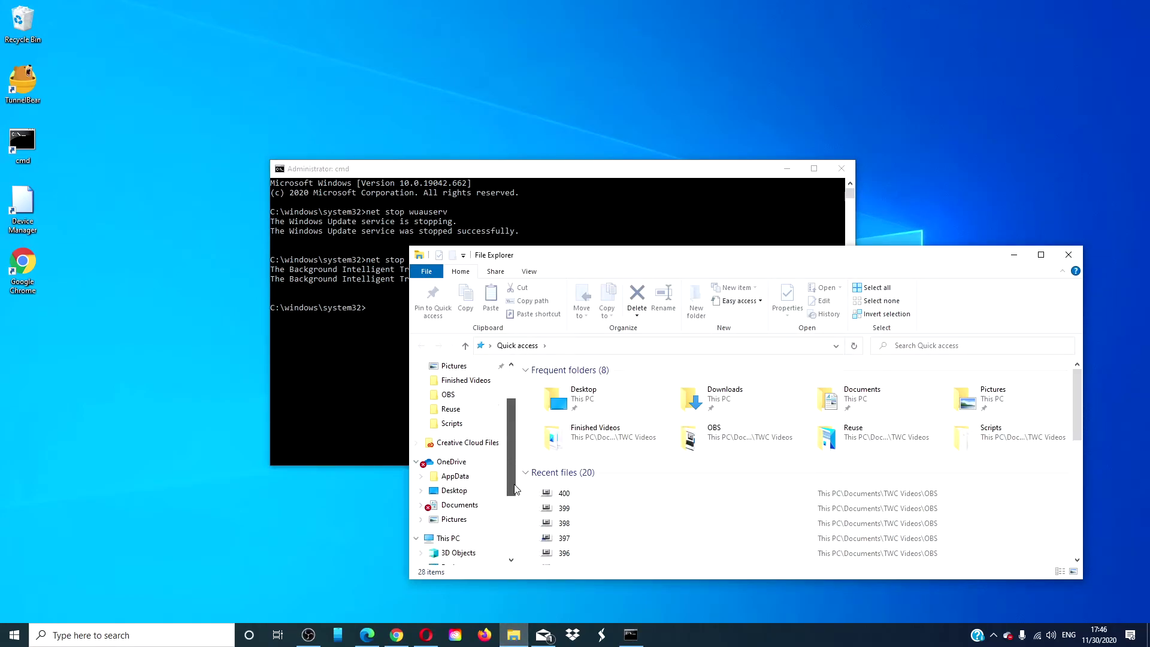
{"action": "left_click", "coordinate": [466, 529]}
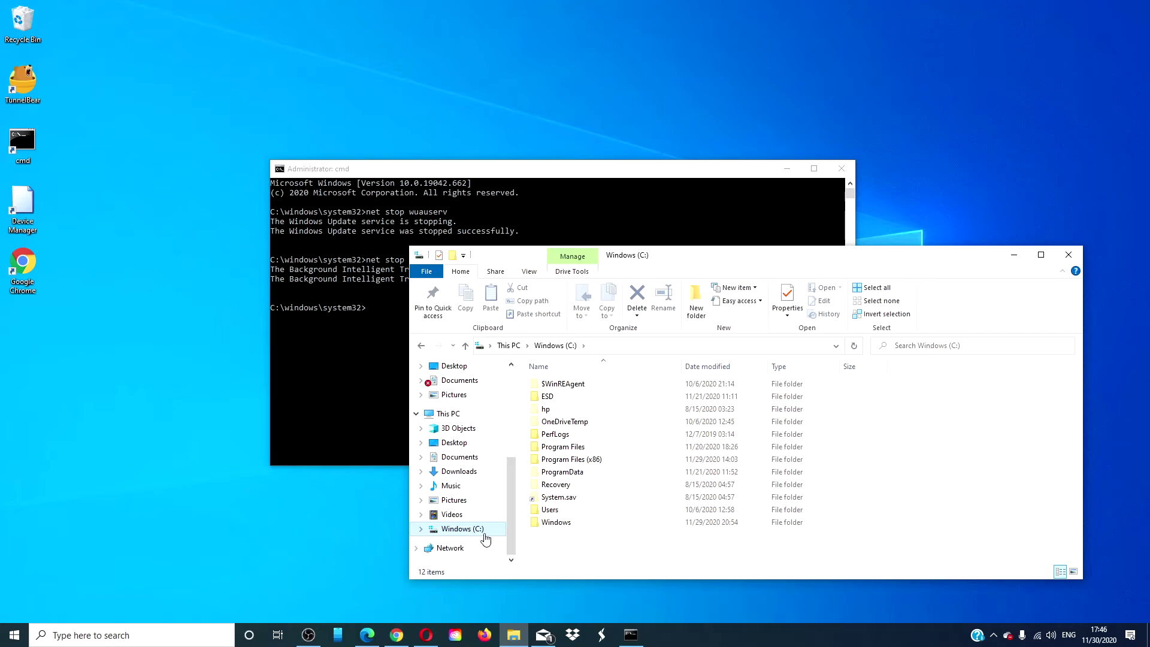
{"action": "left_click", "coordinate": [550, 524]}
{"action": "double_click", "coordinate": [550, 523]}
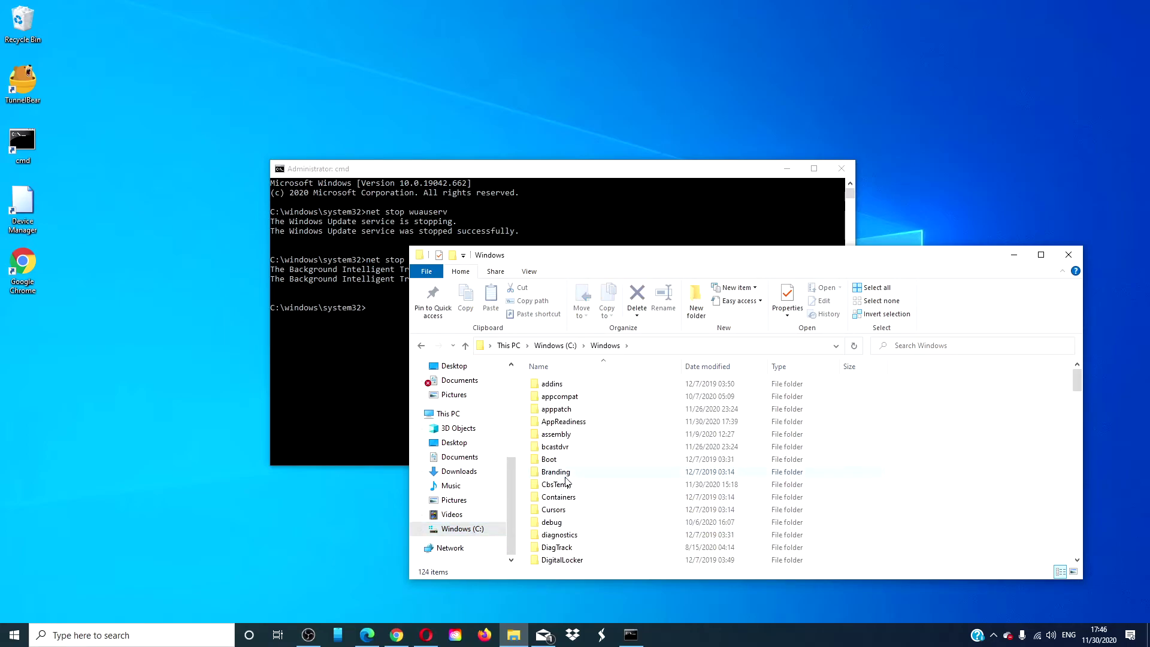
{"action": "scroll", "coordinate": [565, 482], "scroll_direction": "down", "scroll_amount": 7}
{"action": "scroll", "coordinate": [566, 483], "scroll_direction": "down", "scroll_amount": 8}
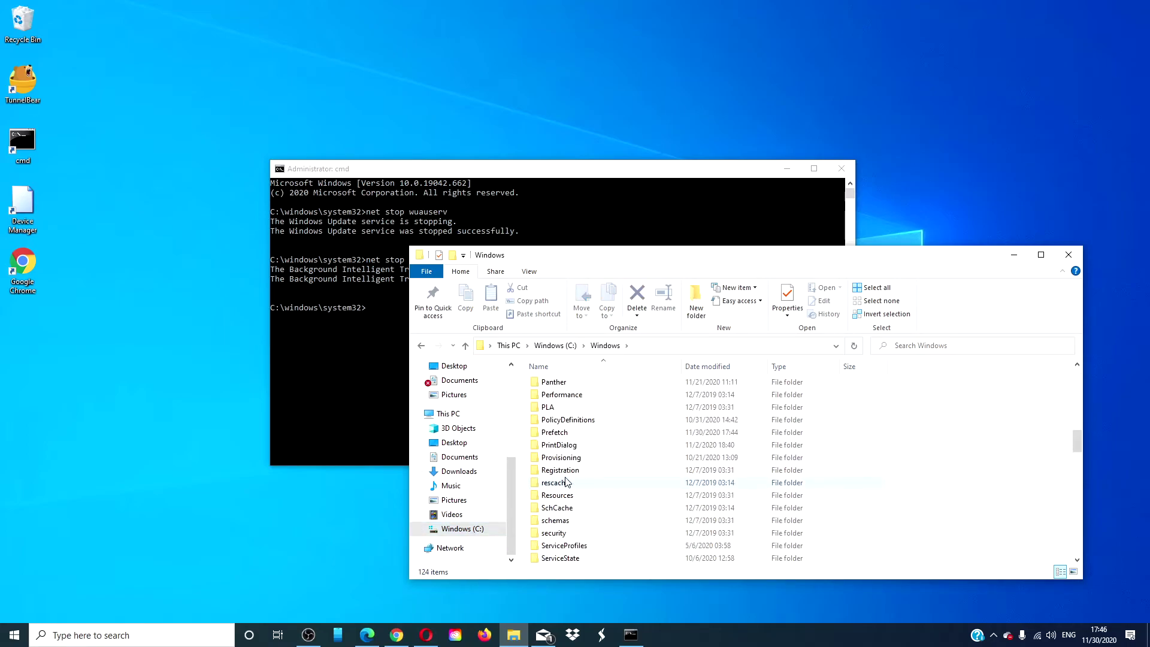
{"action": "double_click", "coordinate": [578, 521]}
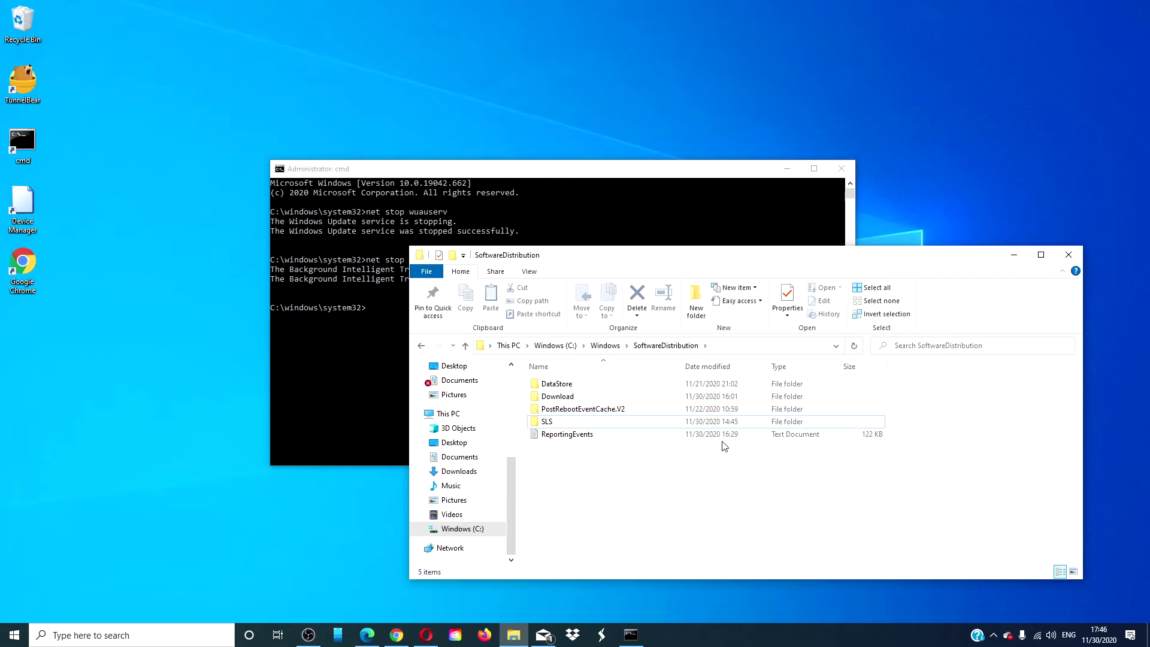
Close File Explorer and restart wuauserv and bits with net start in Command Prompt
{"action": "left_click", "coordinate": [1069, 254]}
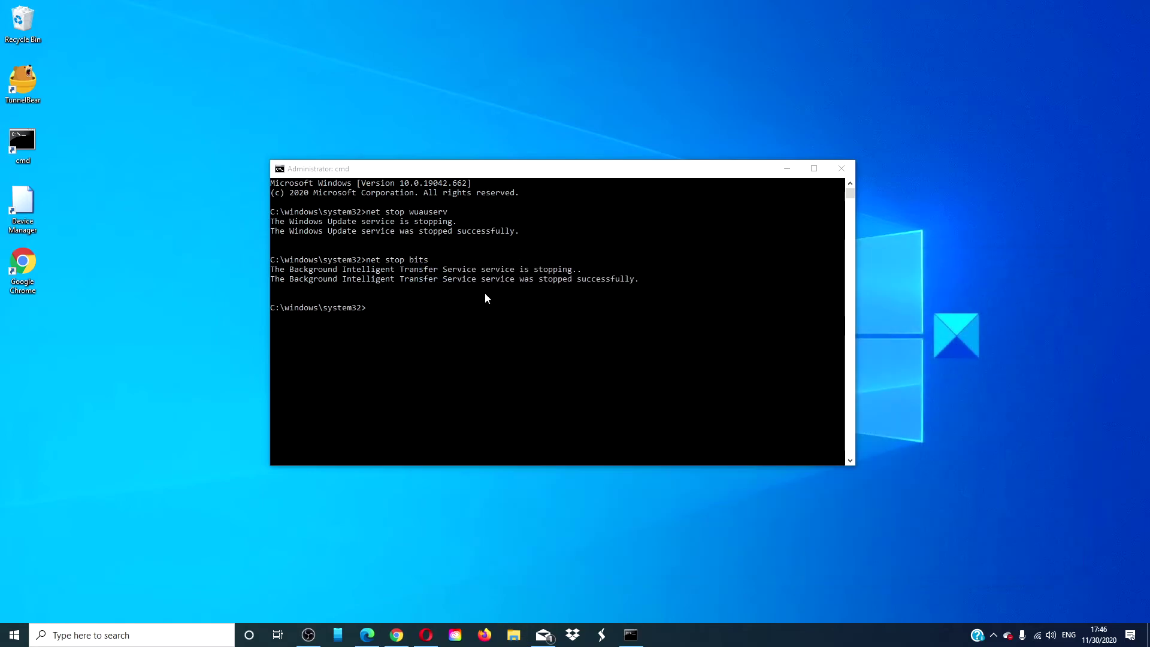
{"action": "left_click", "coordinate": [386, 308]}
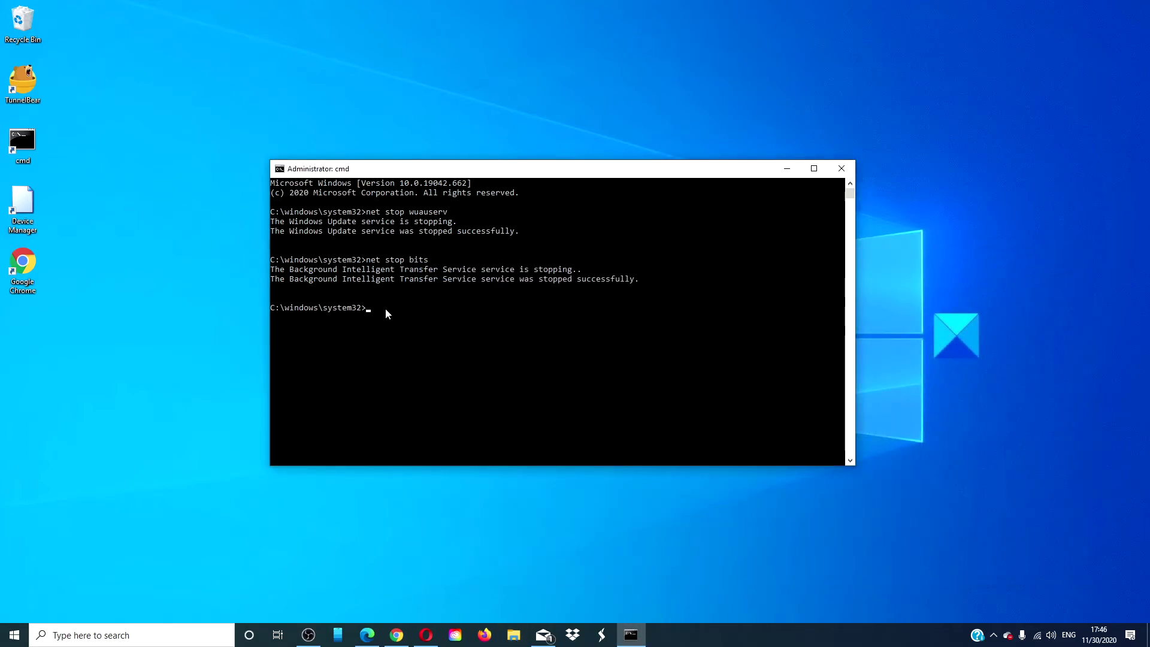
{"action": "type", "text": "net start wuauserv"}
{"action": "key", "text": "Return"}
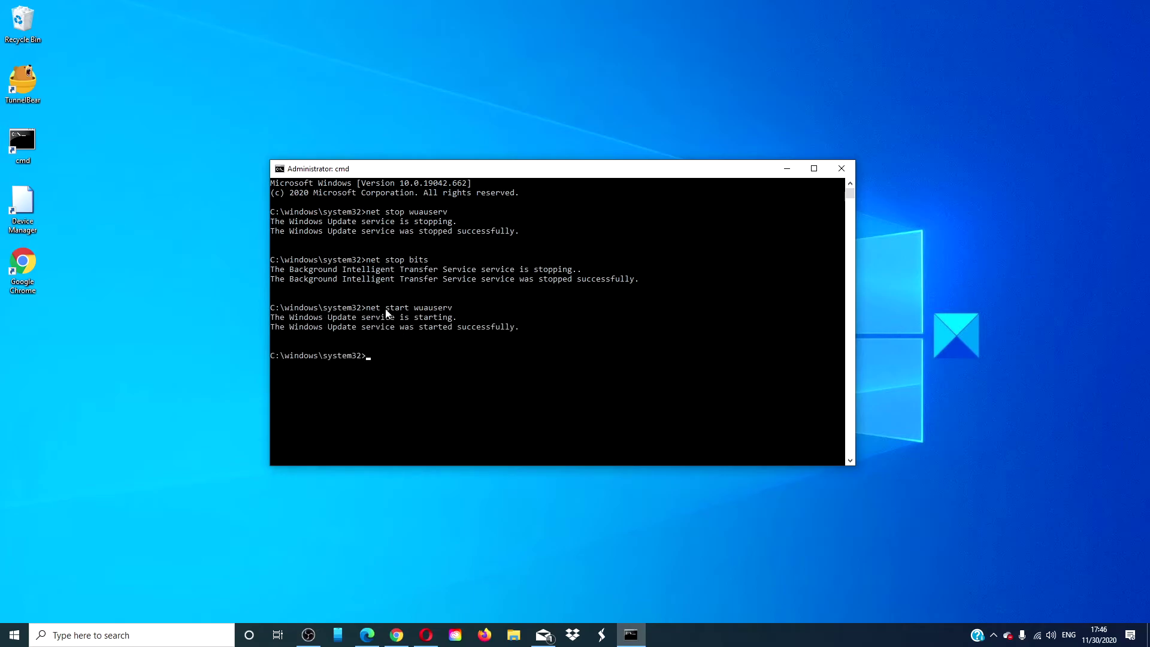
{"action": "type", "text": "net start bits"}
{"action": "key", "text": "Return"}
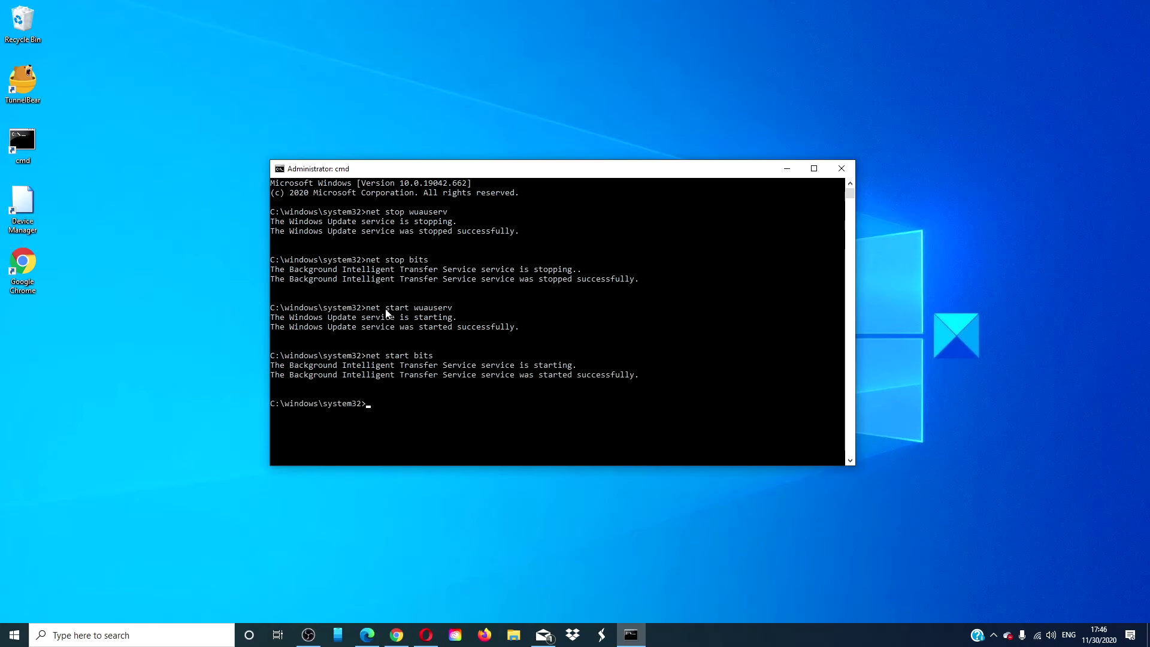
Close Command Prompt with the exit command
{"action": "type", "text": "exit"}
{"action": "key", "text": "Return"}
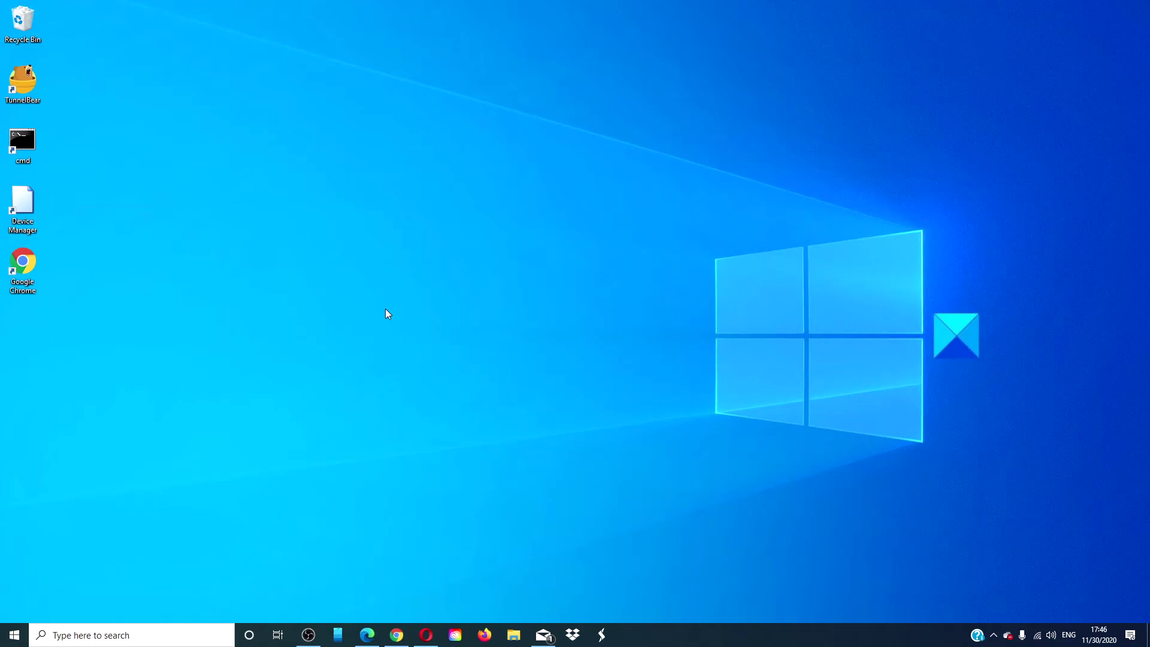